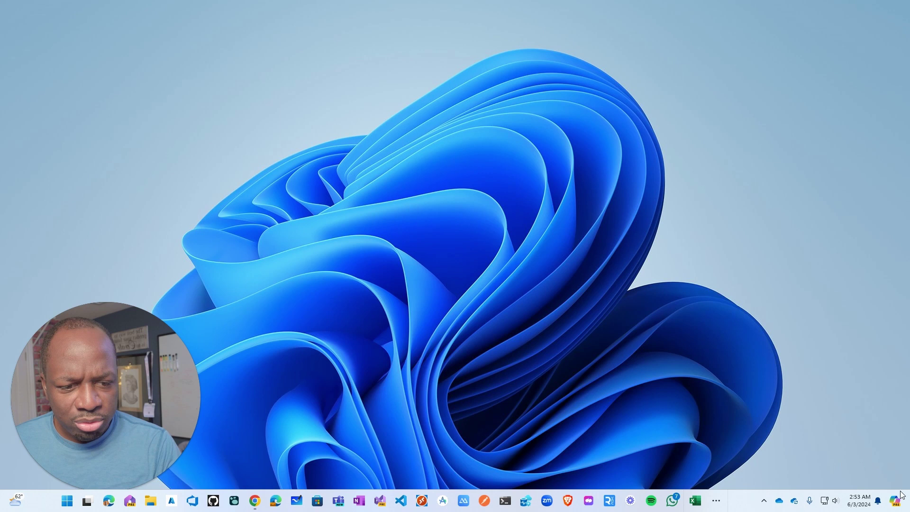
Clear all pending Windows notifications, collapse the calendar and close the notifications panel.
left_click(879, 504)
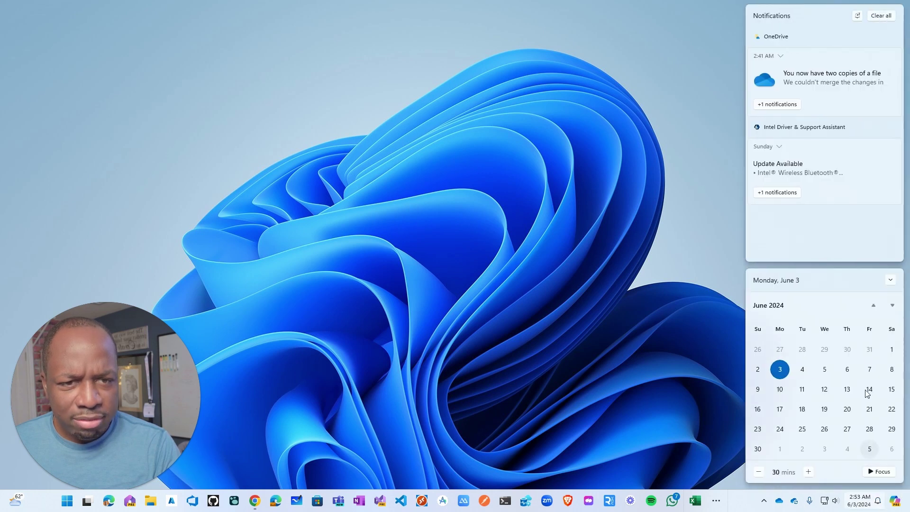
left_click(881, 16)
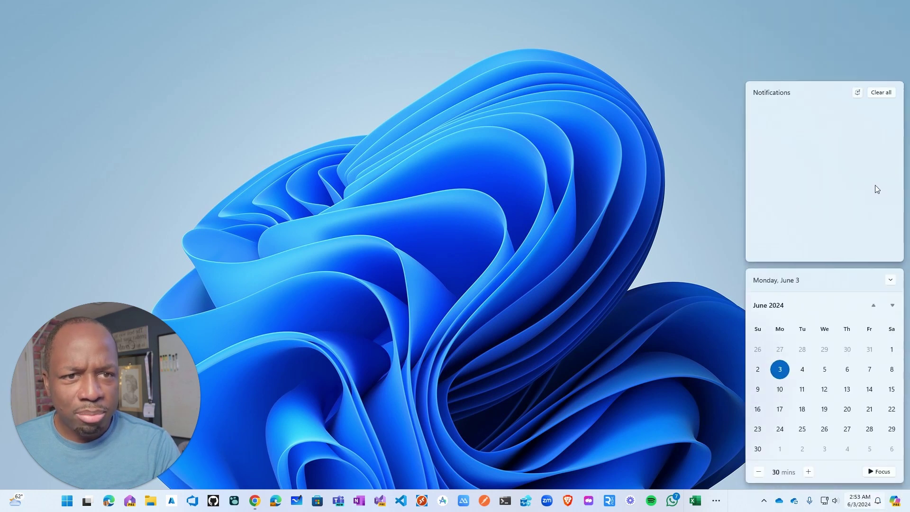
left_click(890, 279)
left_click(259, 345)
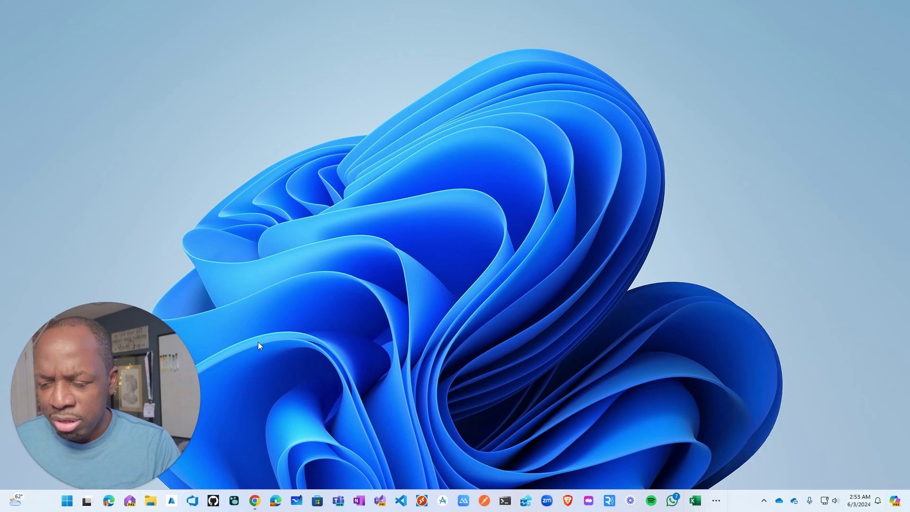
Open File Explorer, reposition it, and browse SnapSuite OneDrive's journals folder sorted by sync status.
key("super+e")
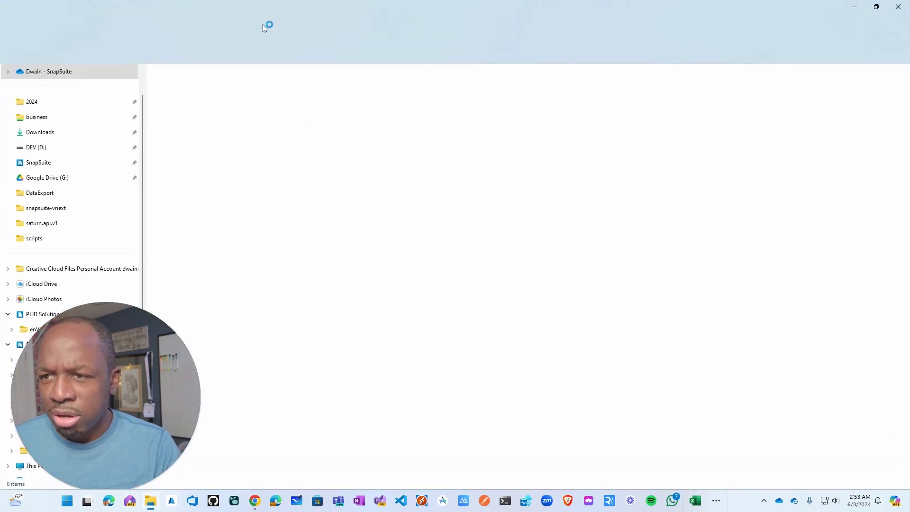
left_click(877, 7)
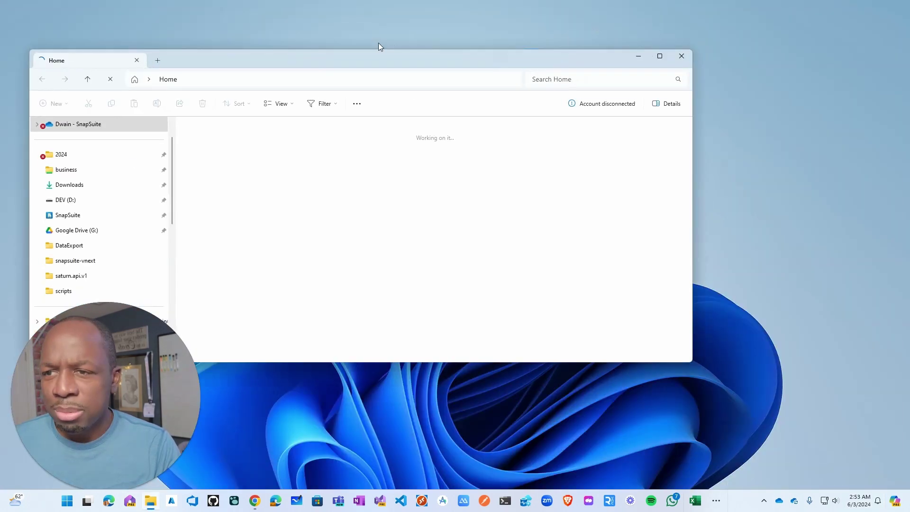
left_click_drag(347, 57, 636, 50)
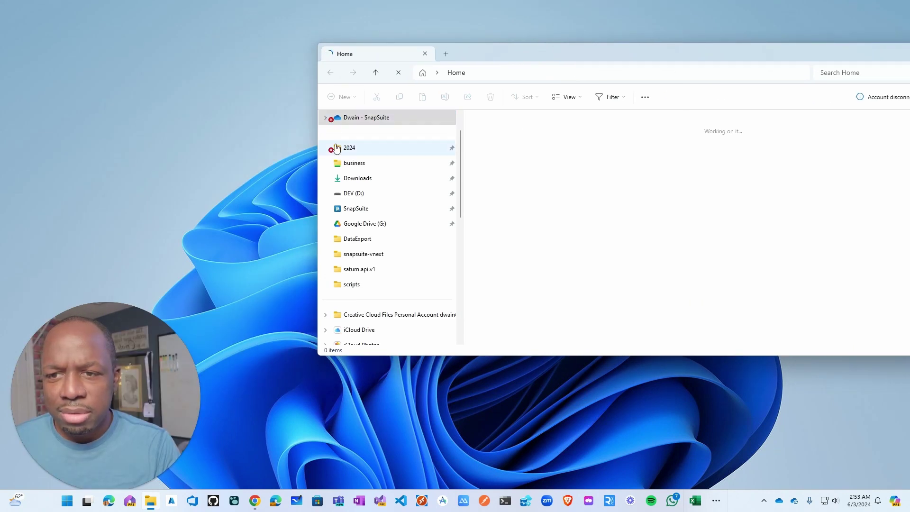
left_click(326, 118)
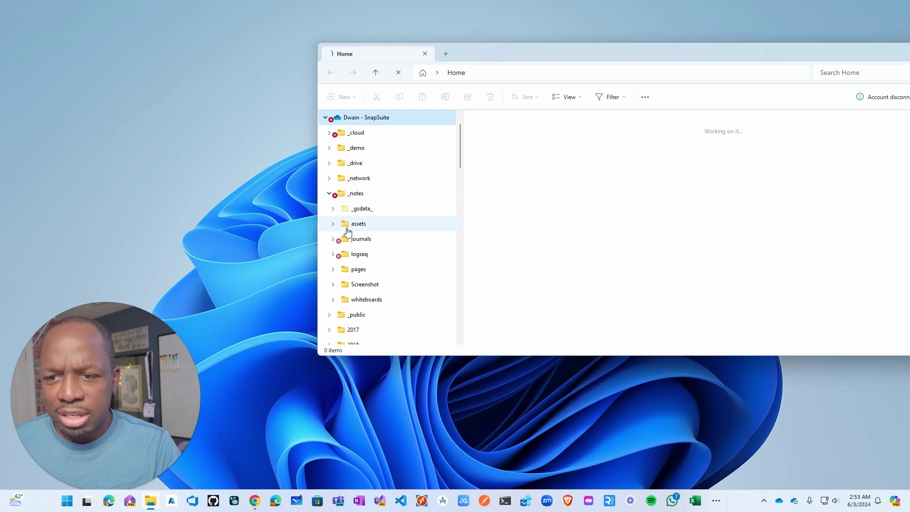
left_click(349, 239)
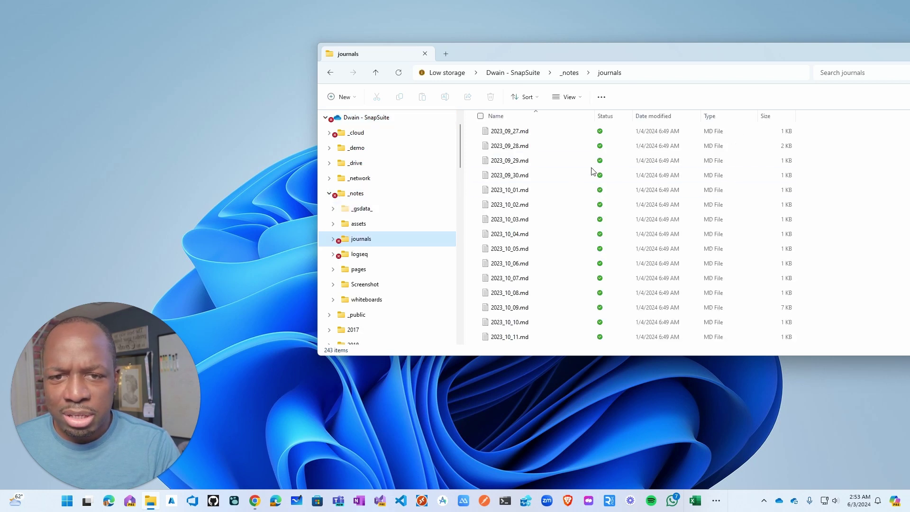
left_click(606, 117)
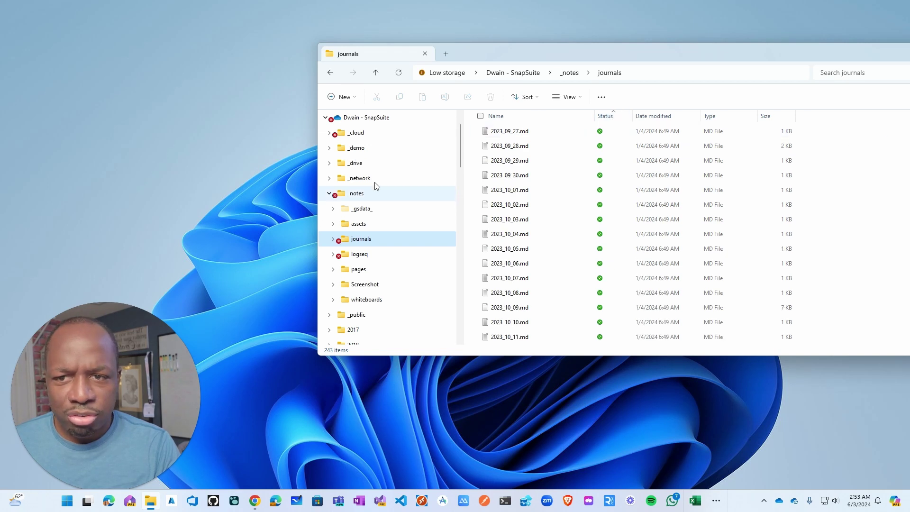
Expand the _cloud and backup folders, then collapse the SnapSuite OneDrive tree and refit the window.
left_click(330, 134)
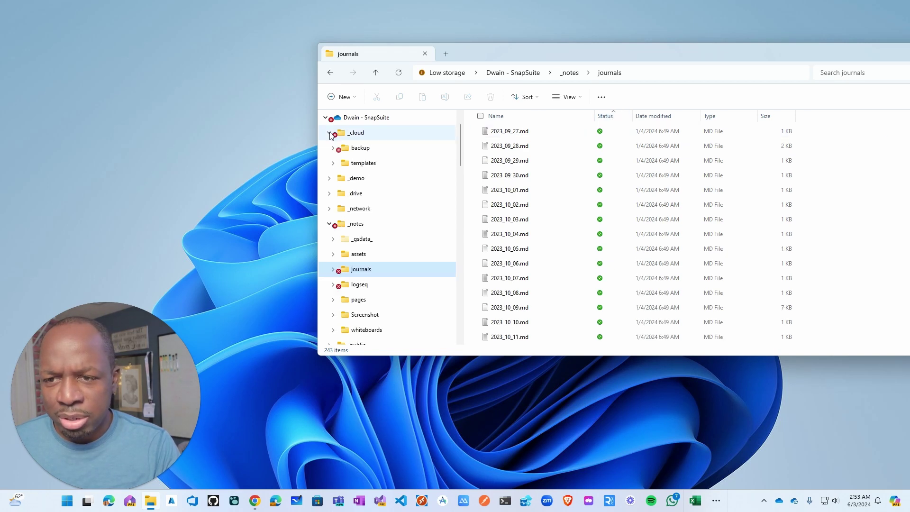
left_click(334, 148)
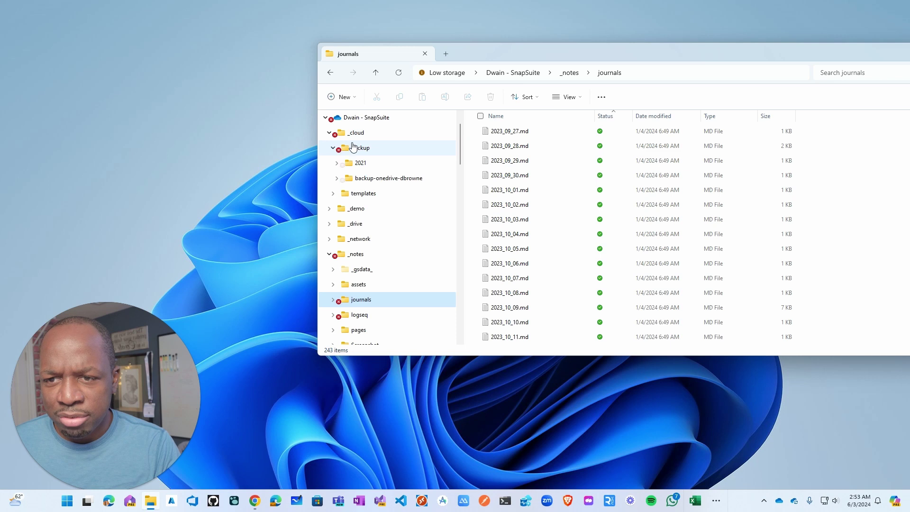
left_click(326, 117)
left_click_drag(486, 47, 345, 32)
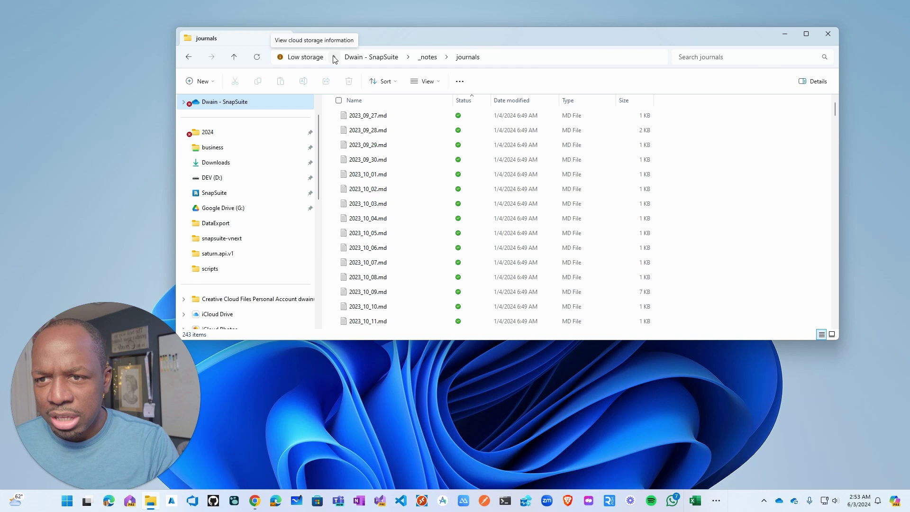
Open the SnapSuite OneDrive root showing the Low storage warning, then minimize Explorer.
left_click(334, 57)
left_click(399, 41)
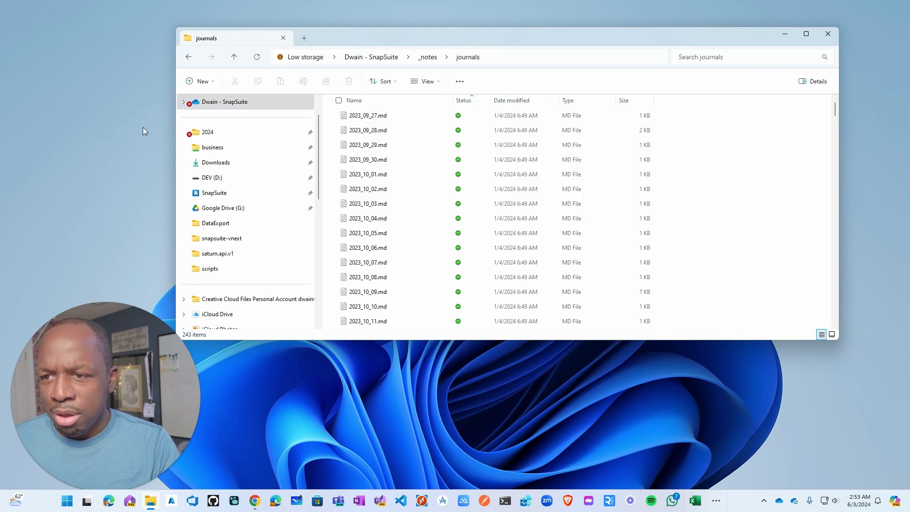
scroll(231, 170, "down", 10)
scroll(232, 163, "up", 10)
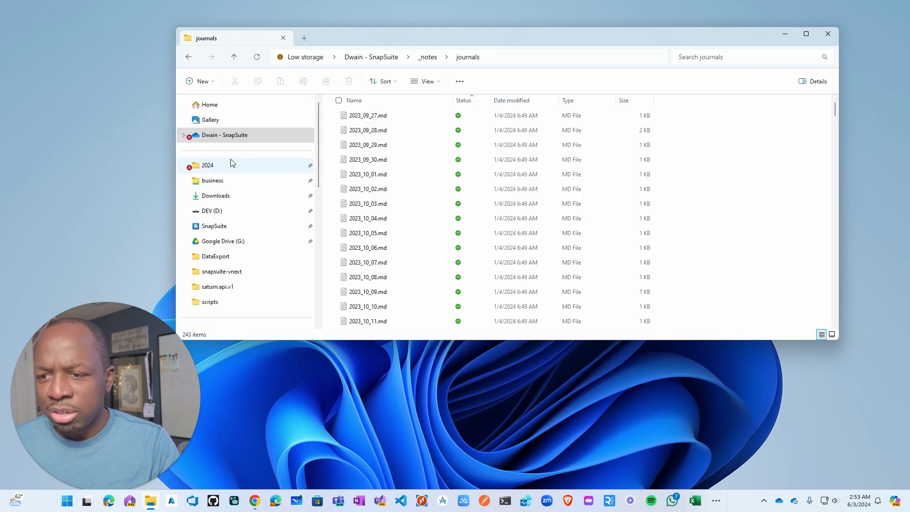
left_click(225, 135)
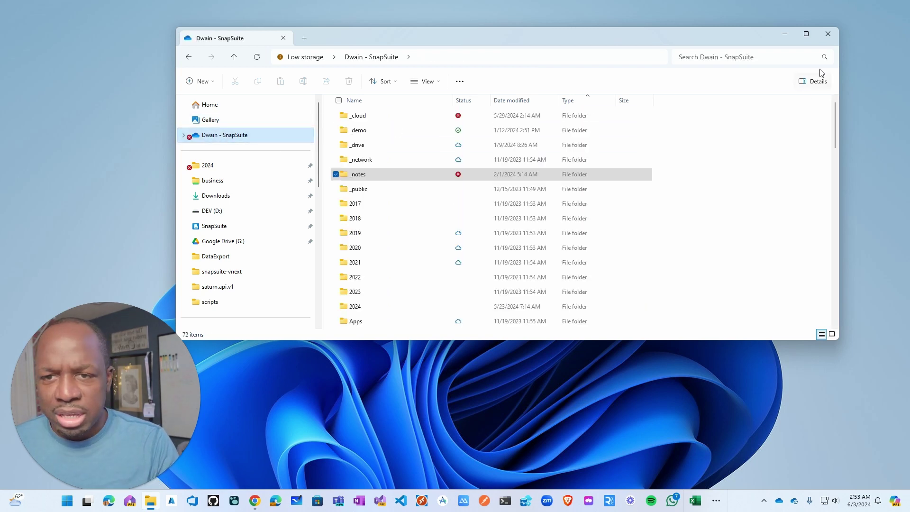
left_click(787, 35)
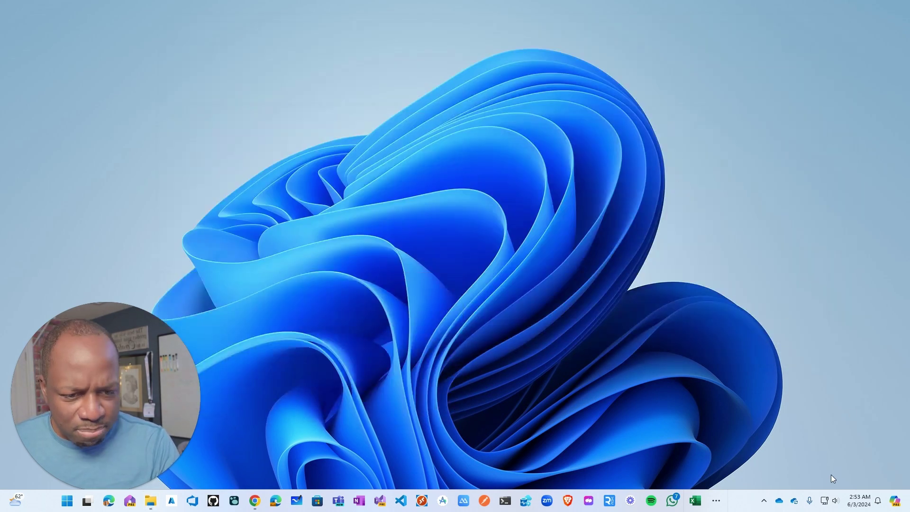
Check the SnapSuite OneDrive tray status reporting 99% full and choose Free up space.
left_click(878, 501)
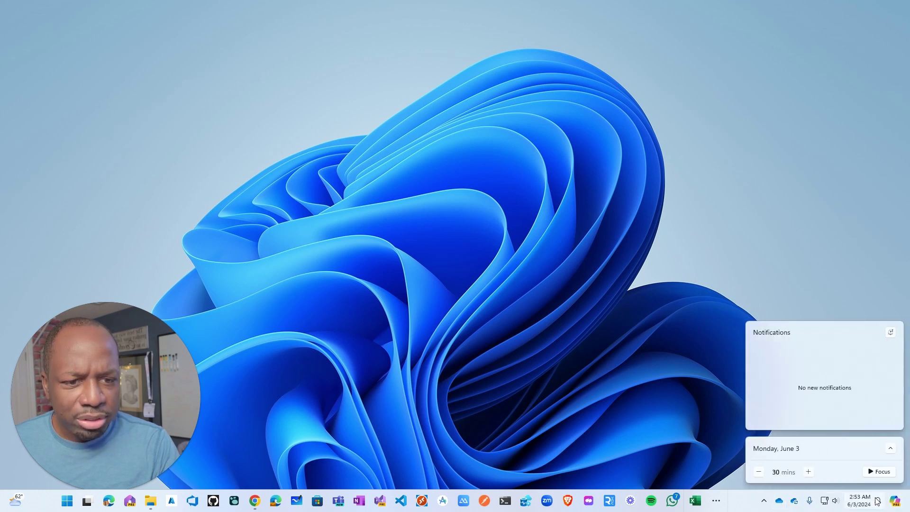
left_click(791, 503)
left_click(779, 502)
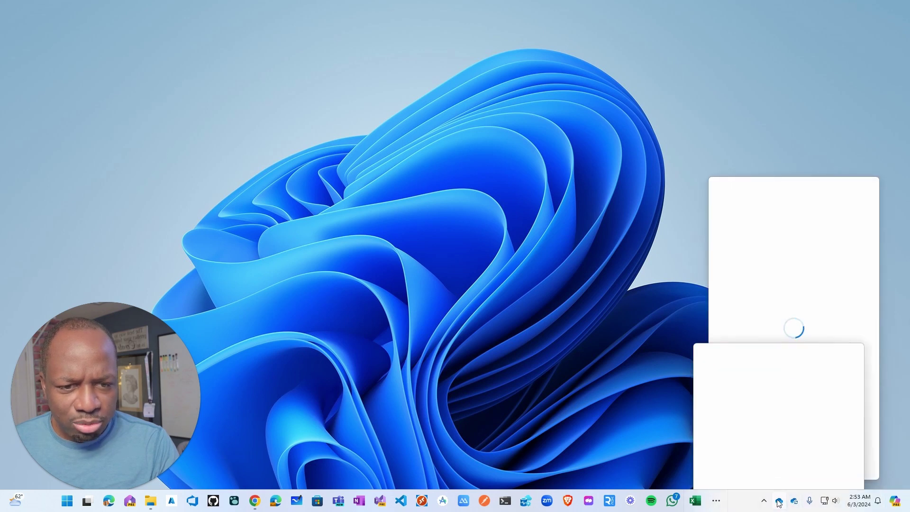
left_click(795, 502)
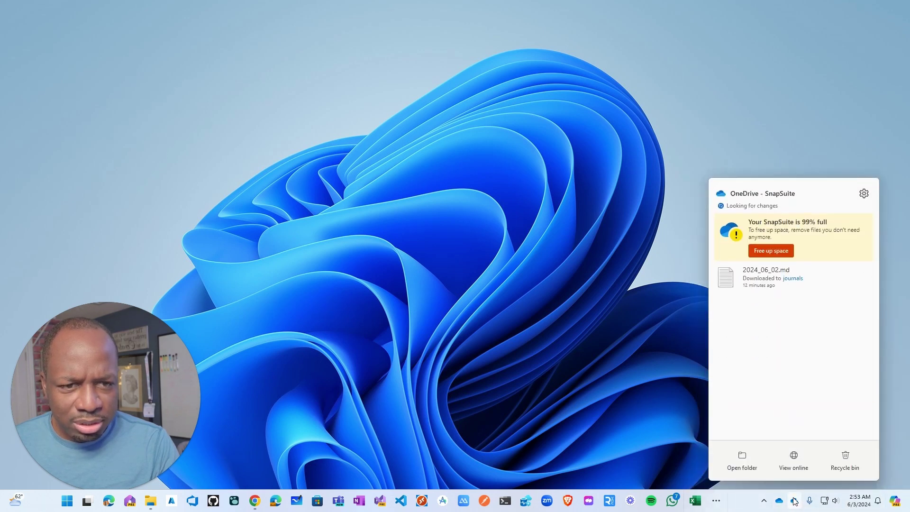
left_click(779, 251)
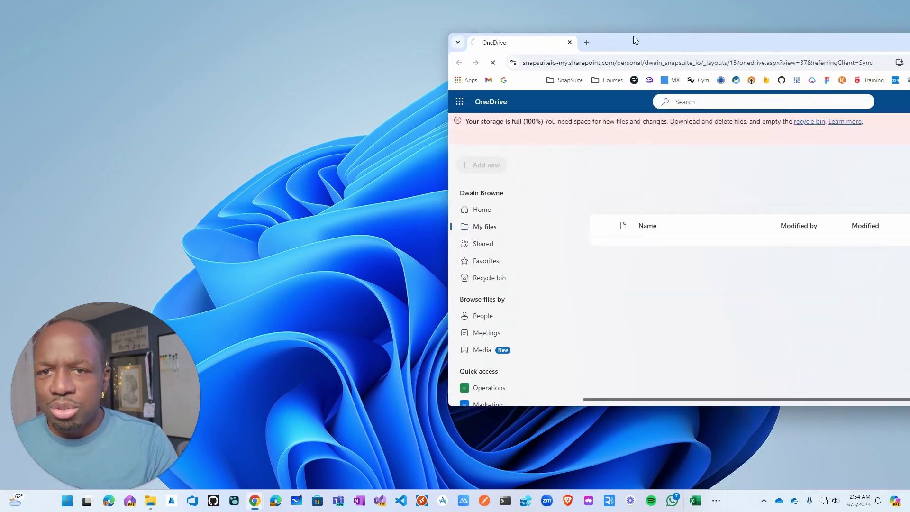
Maximize the browser and review OneDrive's Storage Metrics page.
double_click(635, 38)
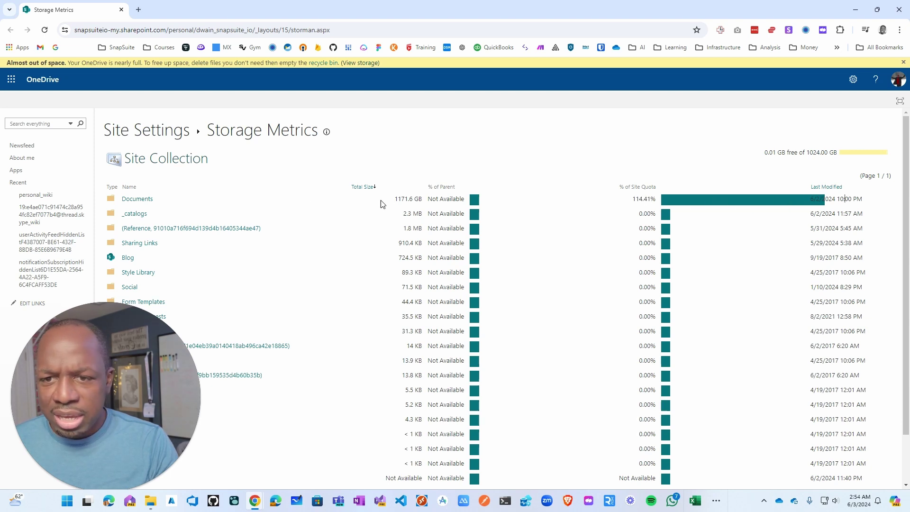
scroll(199, 262, "down", 1)
scroll(200, 263, "down", 1)
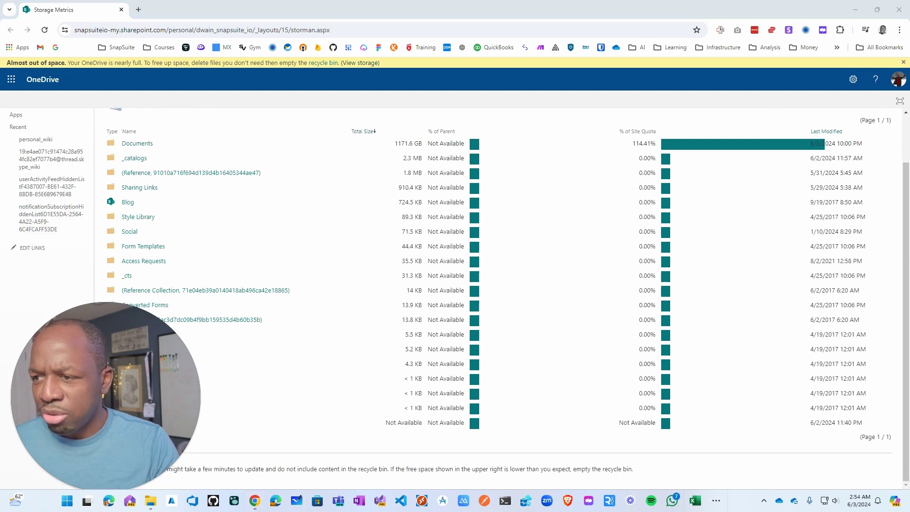
left_click(332, 63)
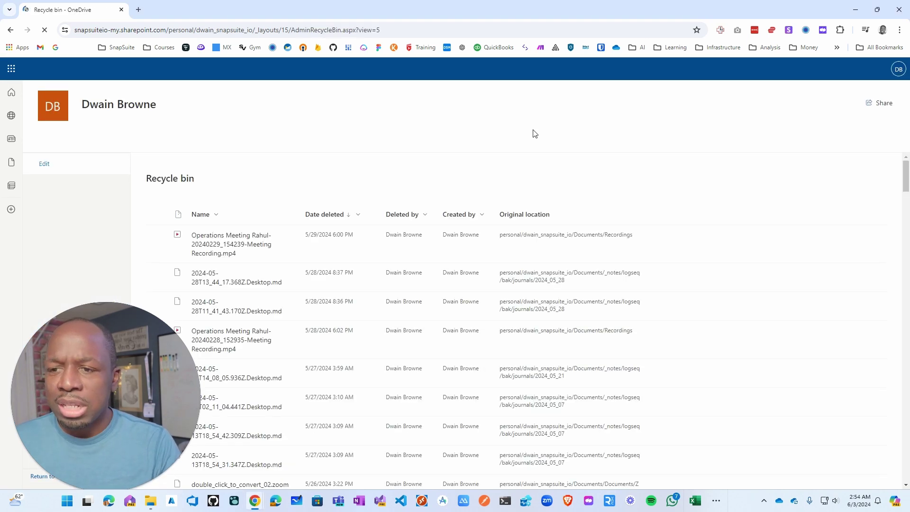
Look through the recycle bin's deleted files, then open Admin from the app launcher.
scroll(434, 280, "down", 7)
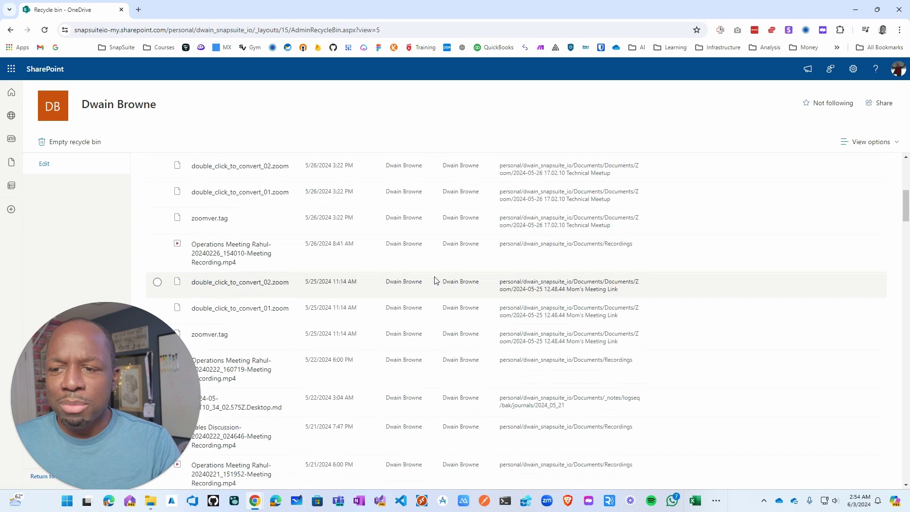
scroll(434, 280, "down", 15)
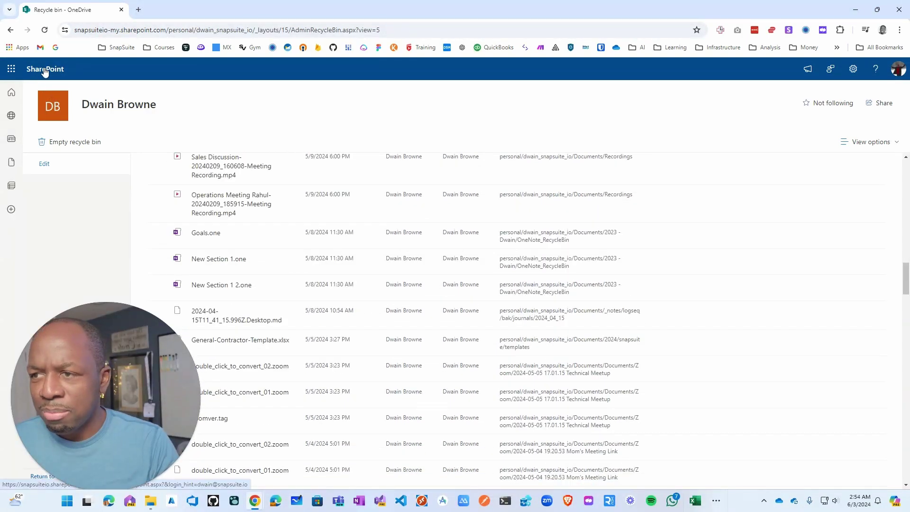
left_click(12, 69)
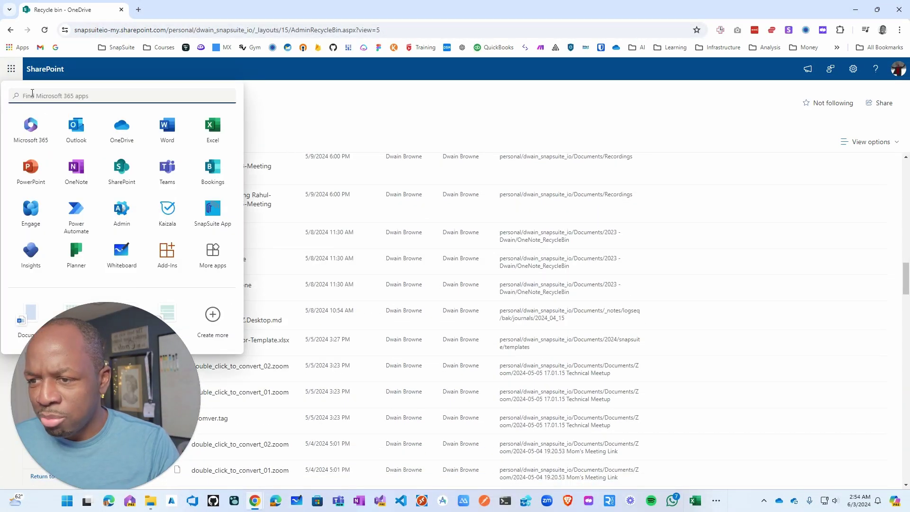
left_click(122, 212)
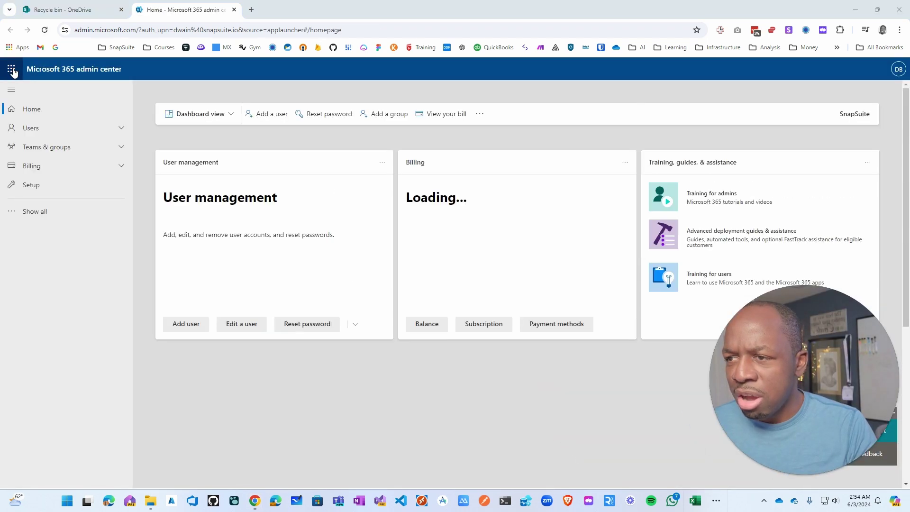
Show all admin navigation sections and open the SharePoint admin center.
left_click(11, 70)
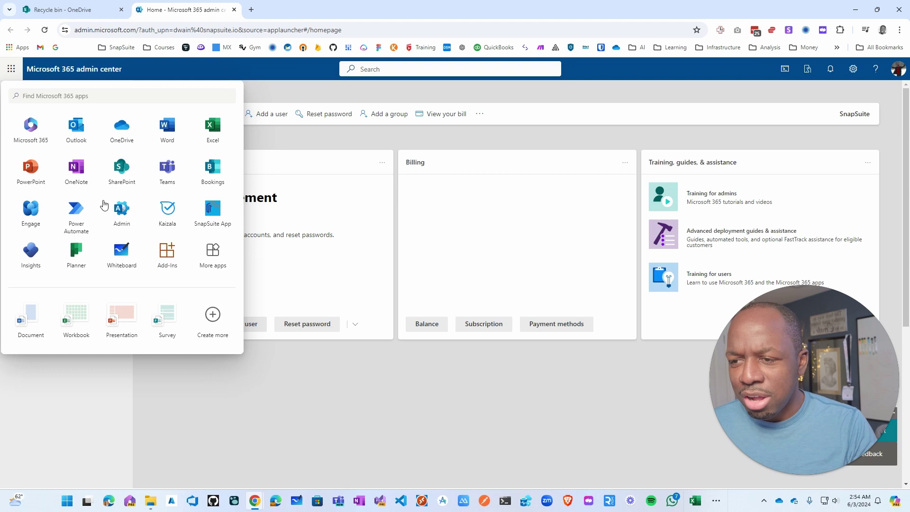
left_click(293, 397)
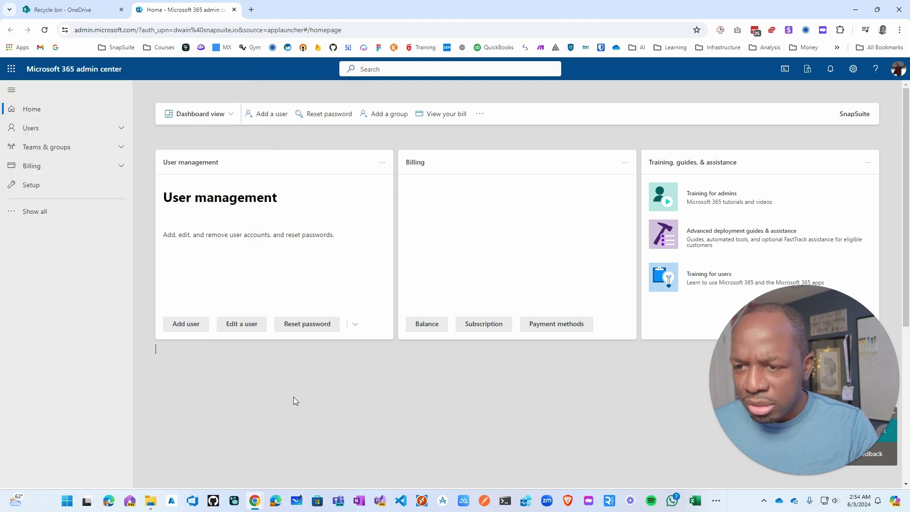
left_click(62, 215)
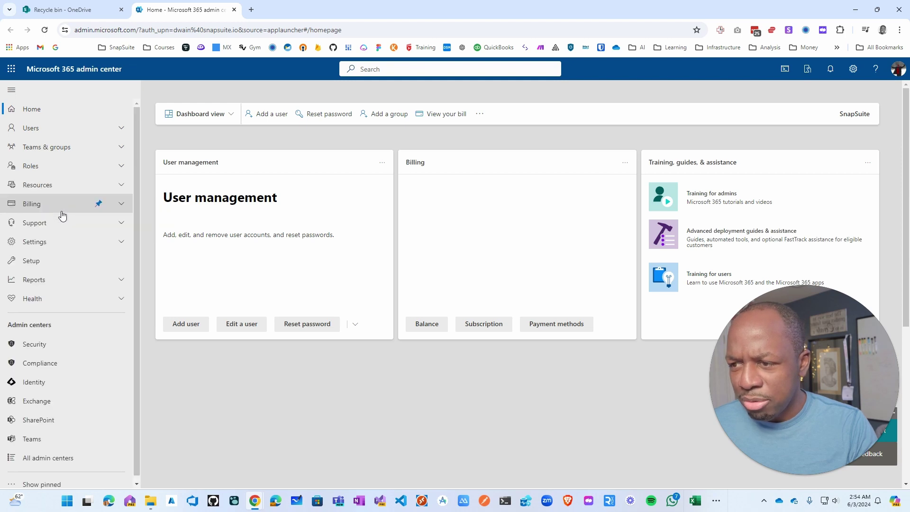
scroll(61, 215, "down", 1)
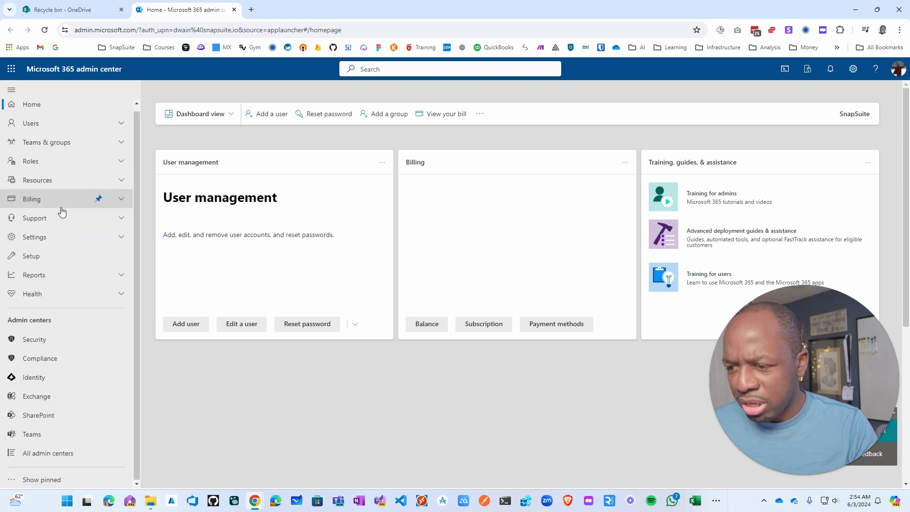
left_click(41, 416)
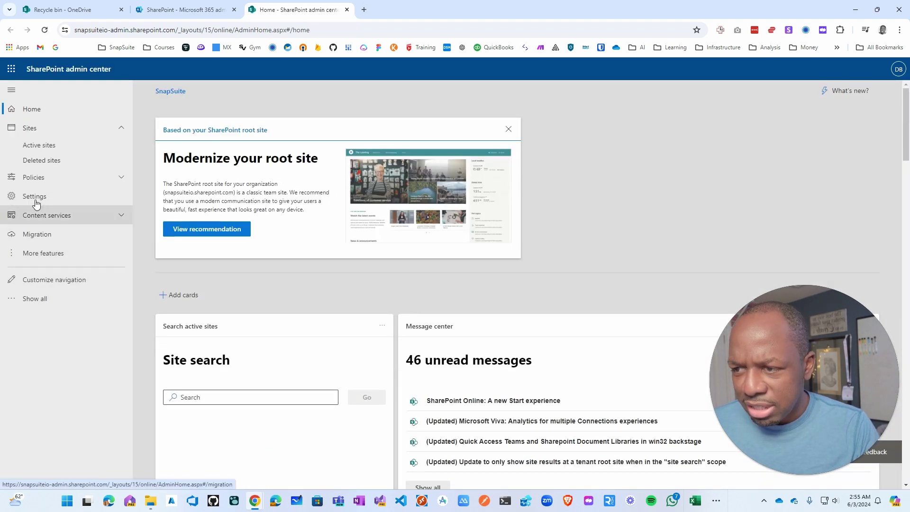
Glance at More features, then return to the Settings list showing the 1024 GB limit.
left_click(37, 196)
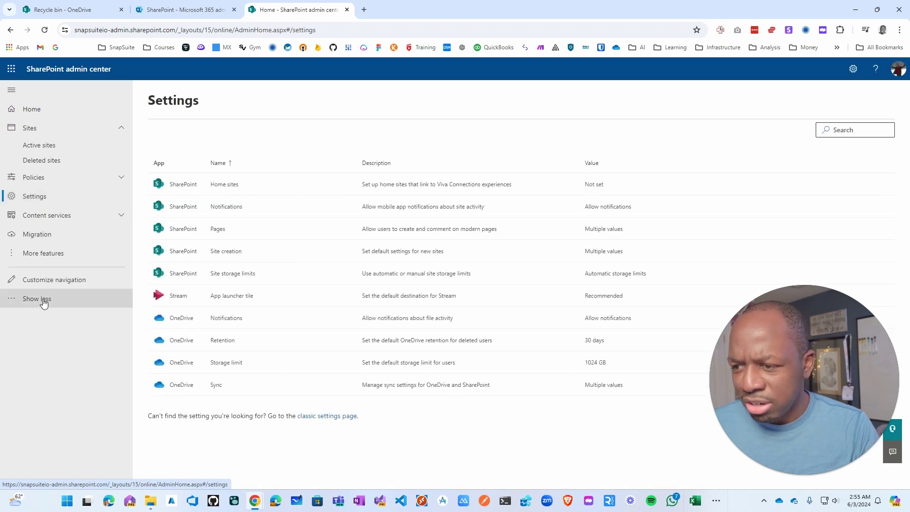
left_click(43, 300)
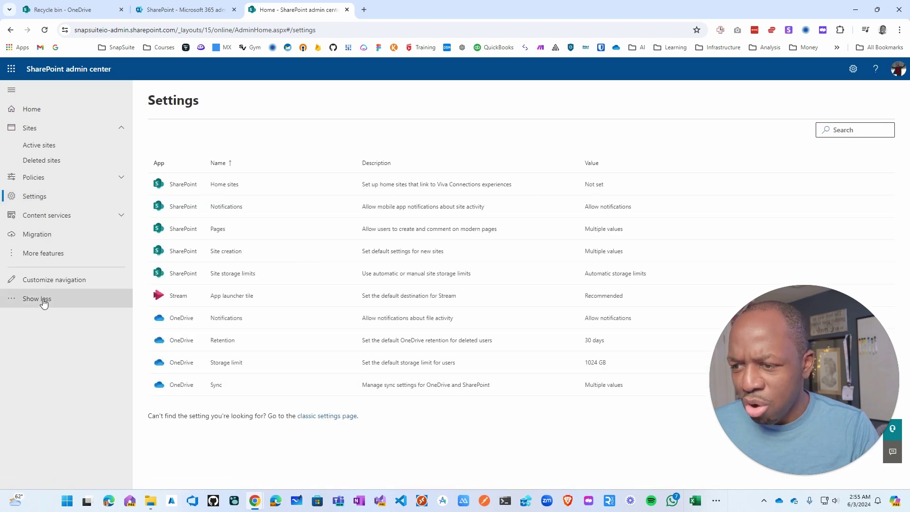
left_click(44, 259)
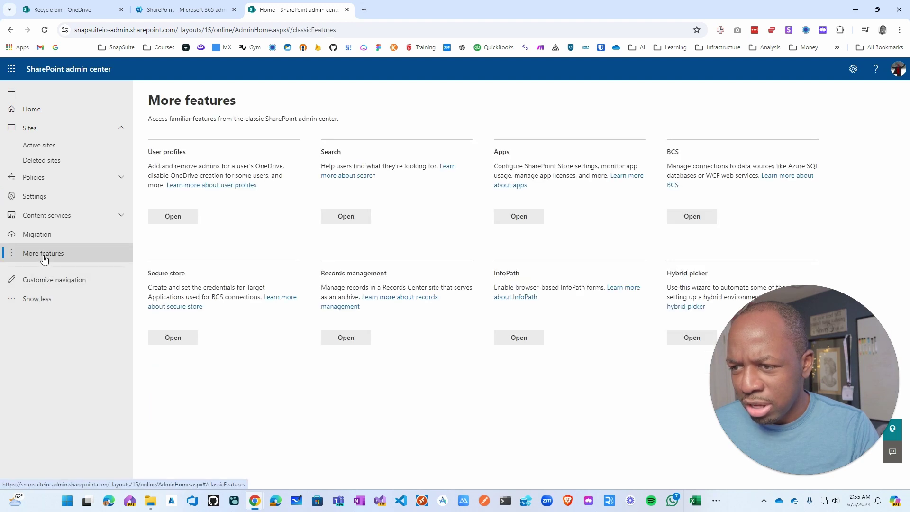
left_click(36, 199)
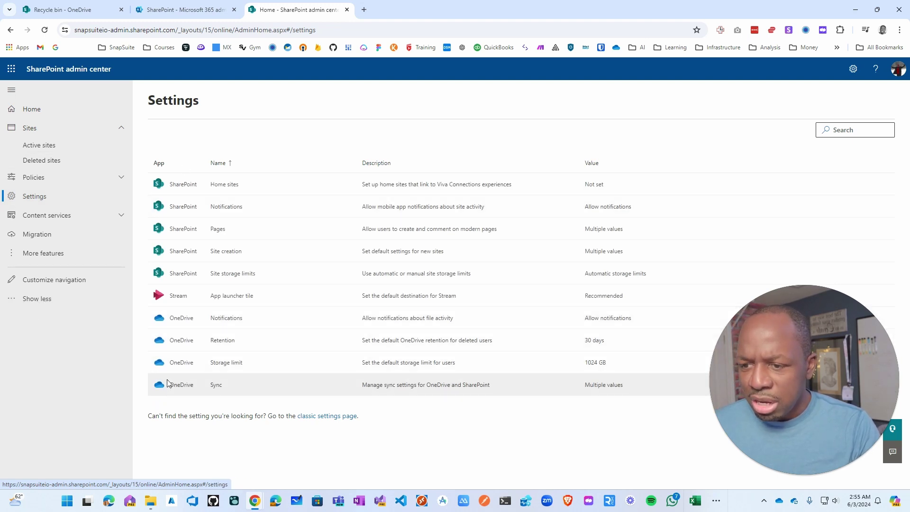
Change the OneDrive default storage limit from 1024 to 5120 GB, save, and verify it.
left_click(226, 363)
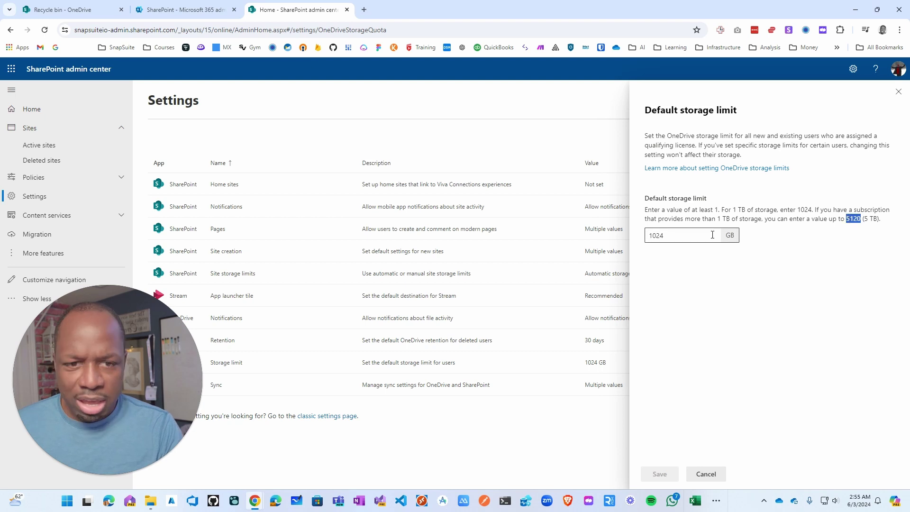
double_click(657, 235)
type("5120")
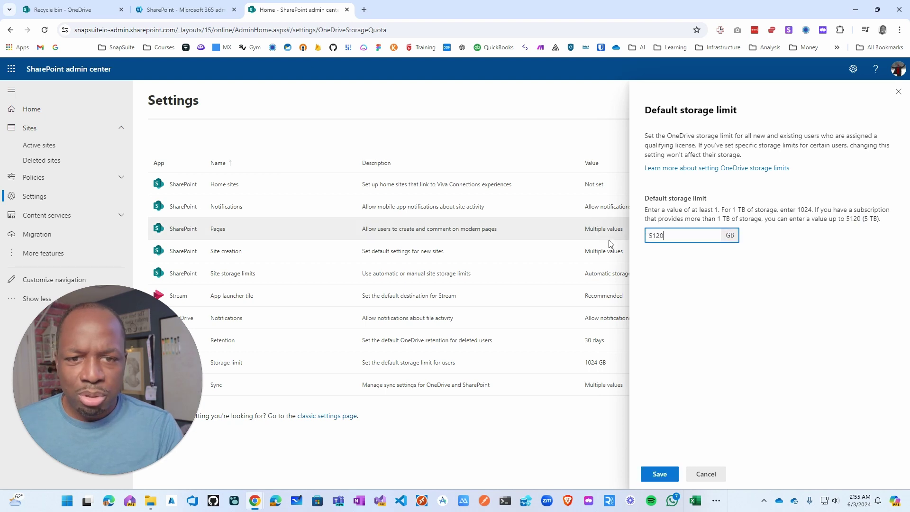
left_click(659, 473)
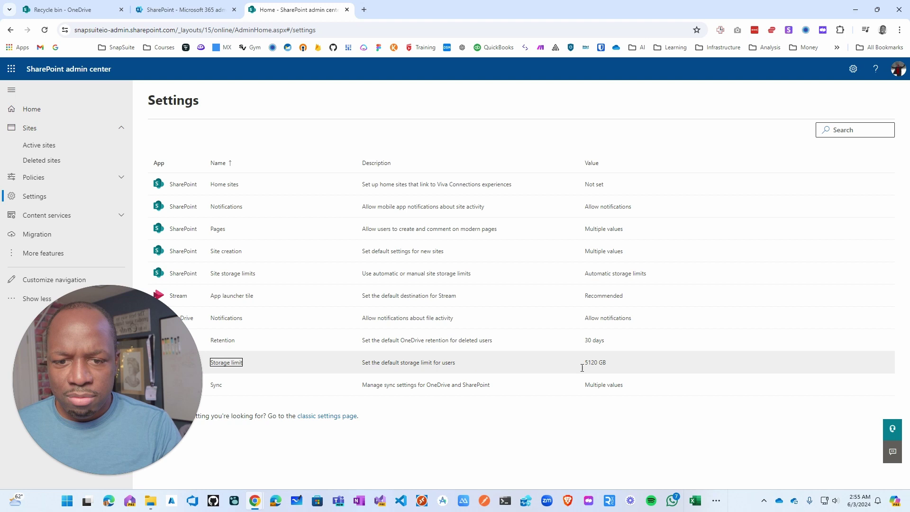
left_click_drag(120, 431, 846, 431)
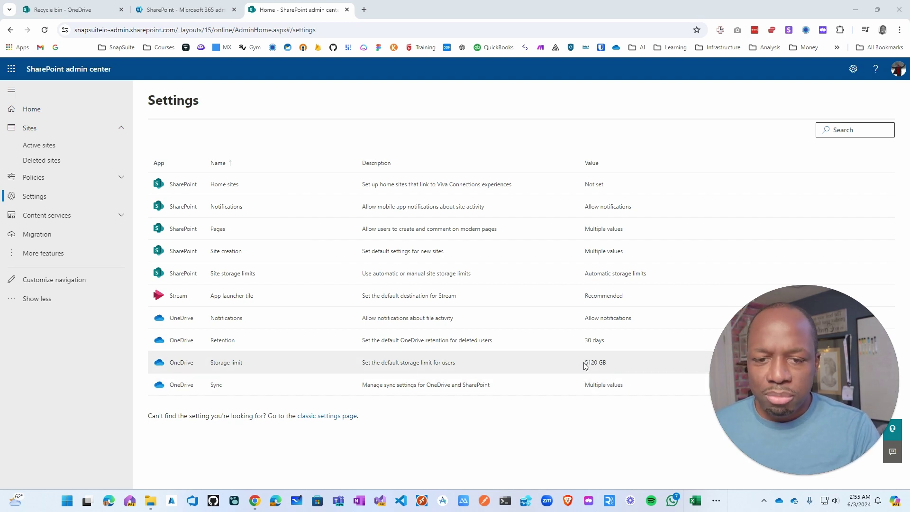
left_click_drag(586, 365, 612, 363)
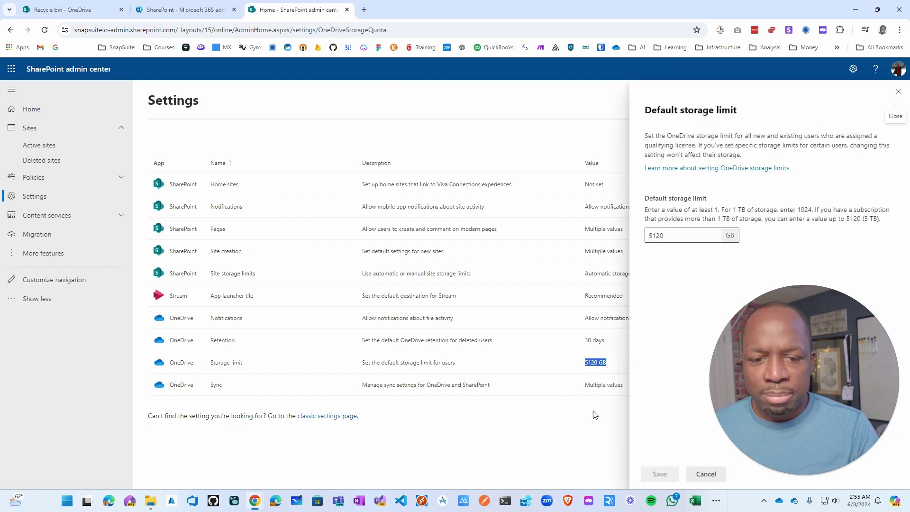
left_click(898, 91)
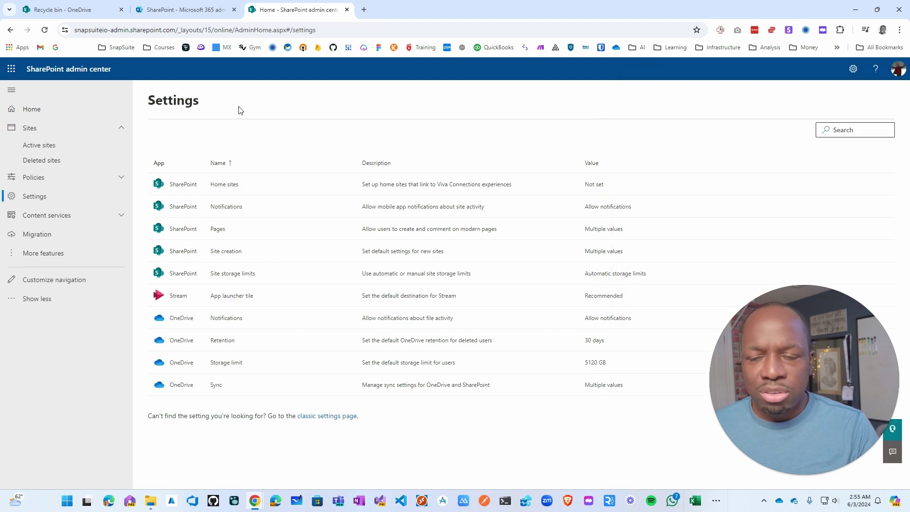
Open the Microsoft 365 admin center's Active users list.
left_click(11, 69)
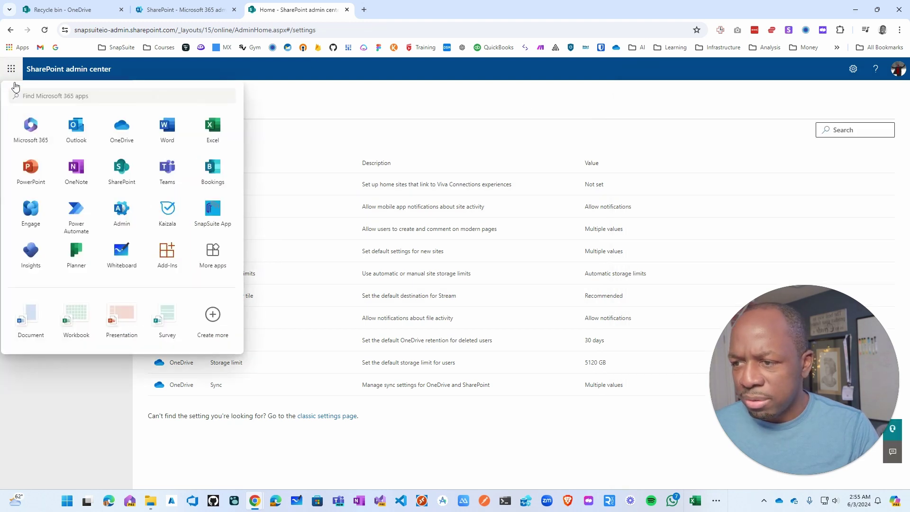
left_click(122, 209)
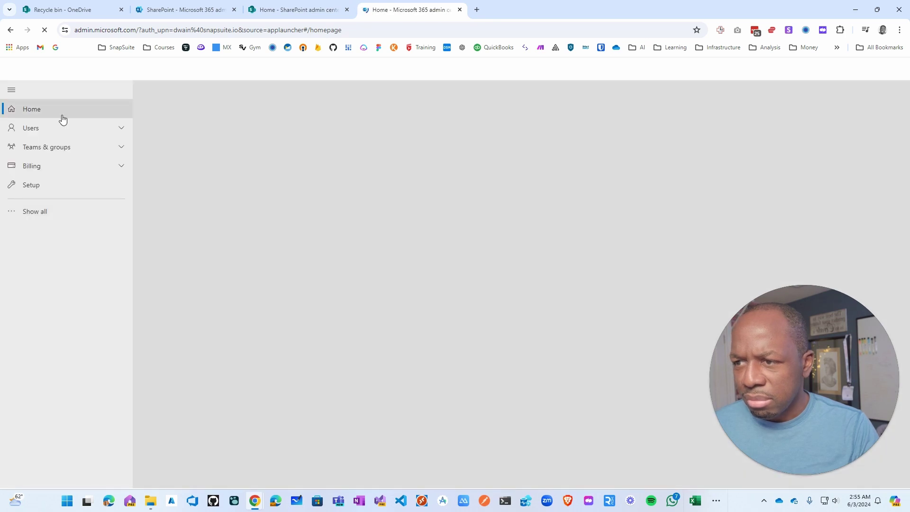
left_click(42, 129)
left_click(42, 146)
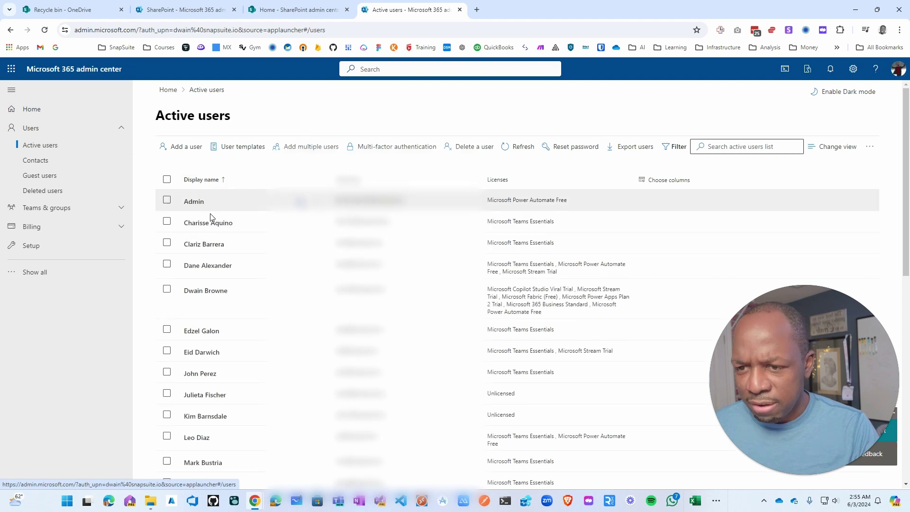
Open the demo user's OneDrive details and edit their storage limit.
left_click(218, 292)
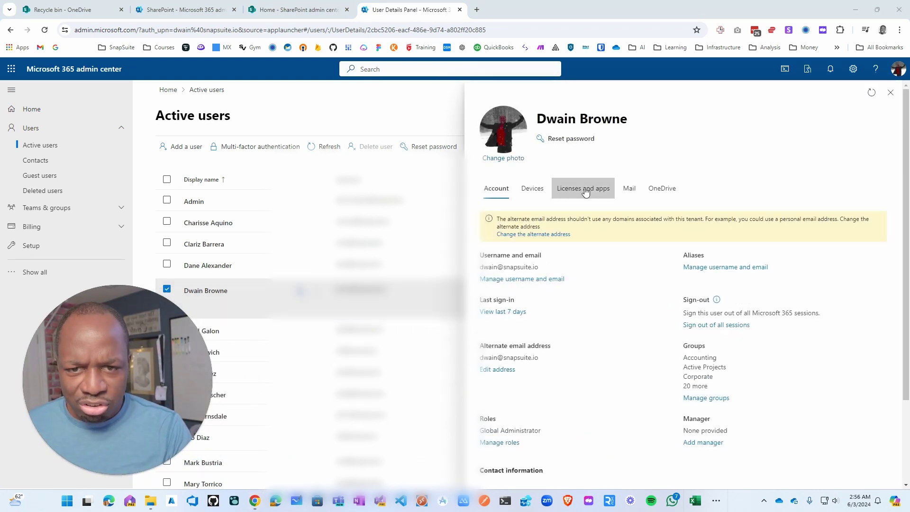
left_click(664, 190)
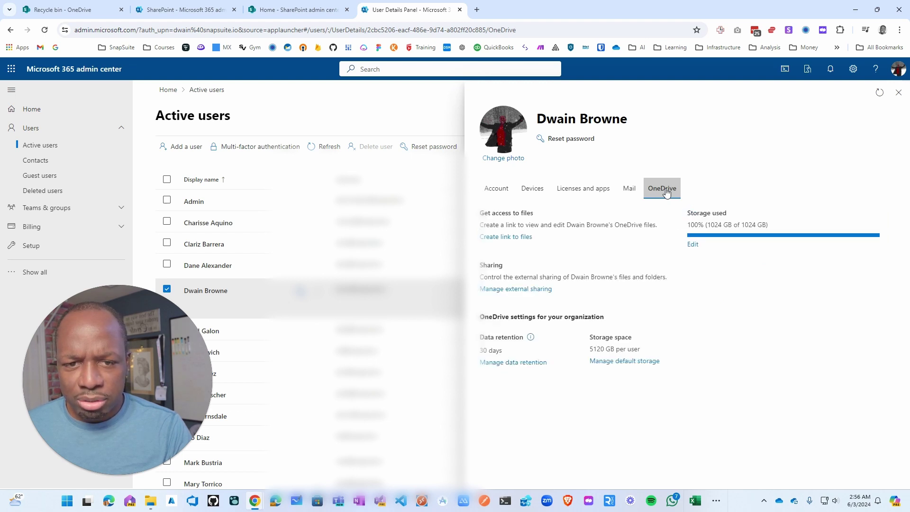
left_click(692, 245)
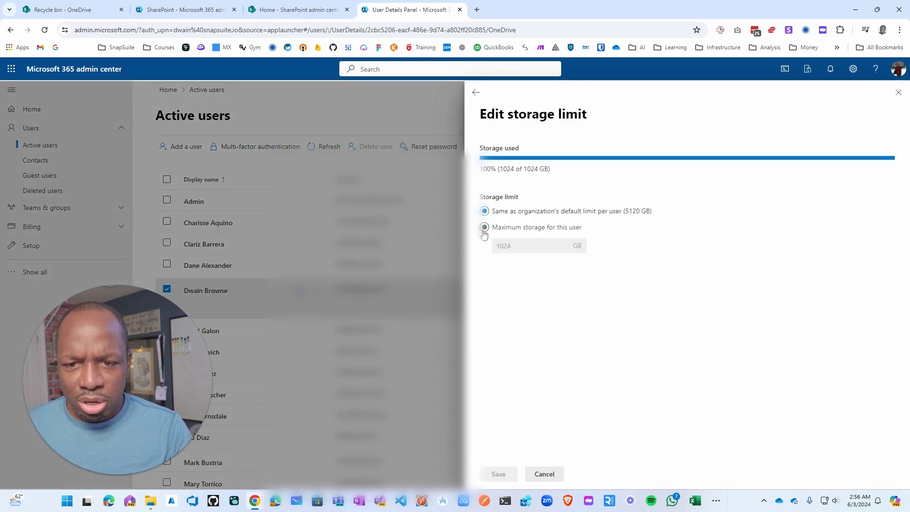
After trying a custom maximum, set 'Same as organization's default limit' and save.
left_click(484, 228)
double_click(498, 245)
type("5120")
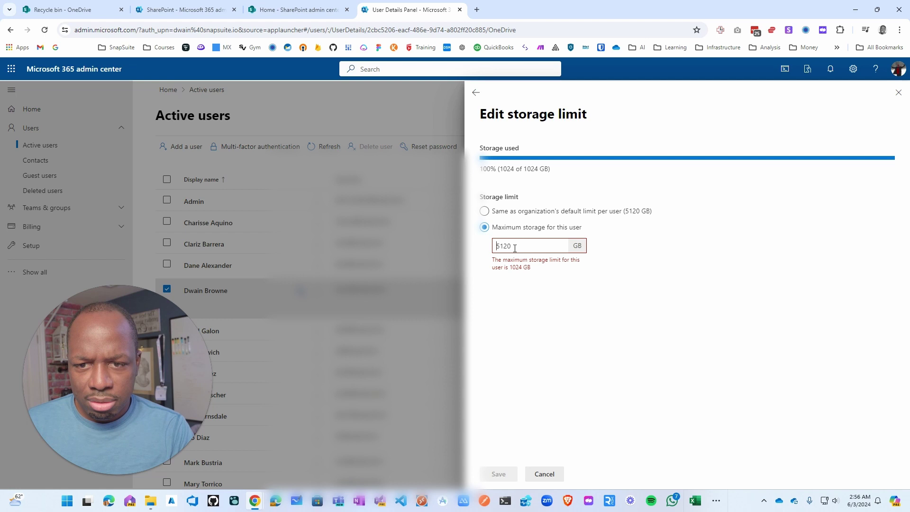
left_click_drag(515, 248, 480, 252)
type("4")
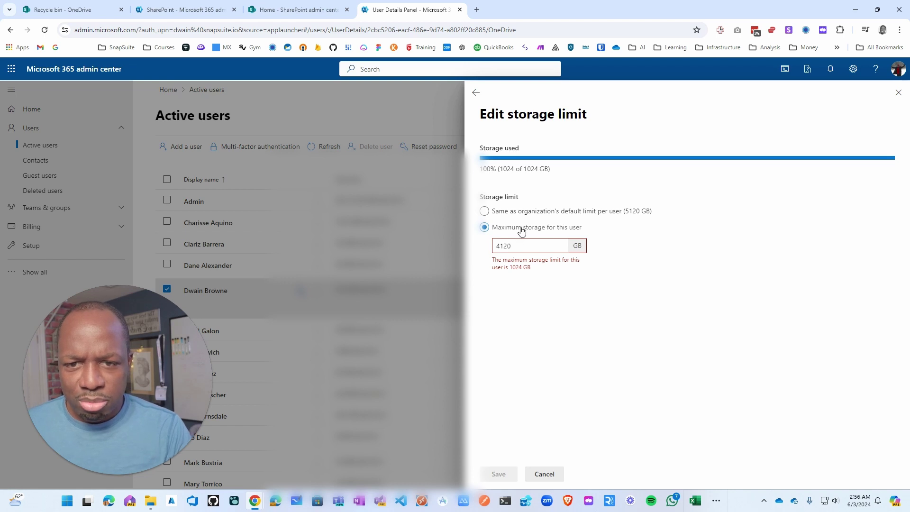
left_click(501, 216)
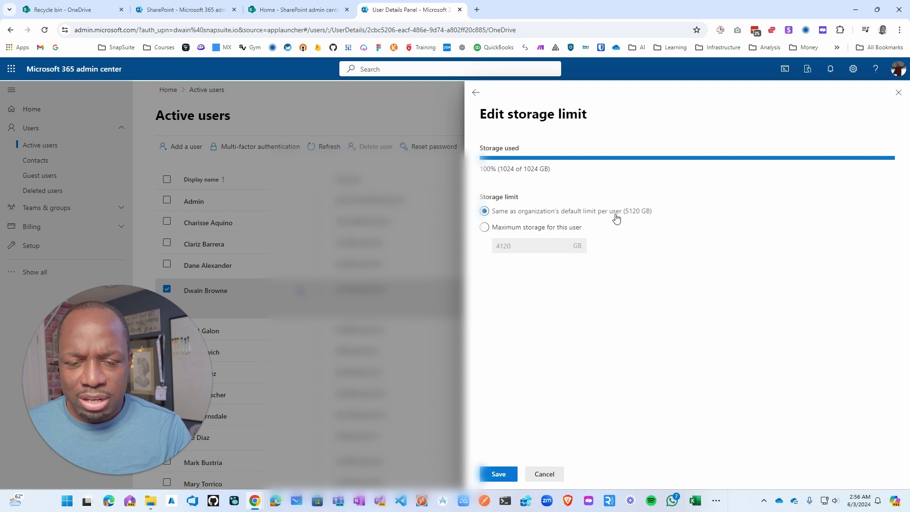
left_click(495, 473)
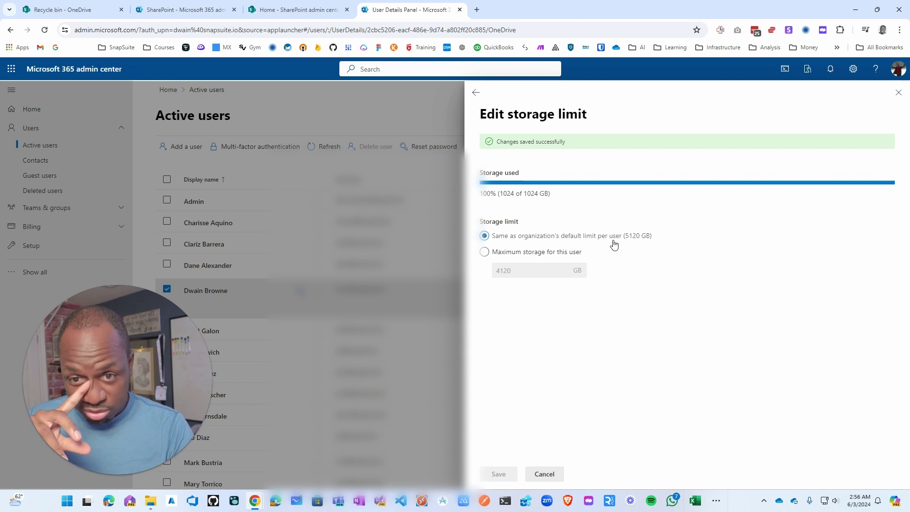
Re-enter a 5120 GB custom maximum, then cancel without saving.
left_click(484, 252)
double_click(504, 246)
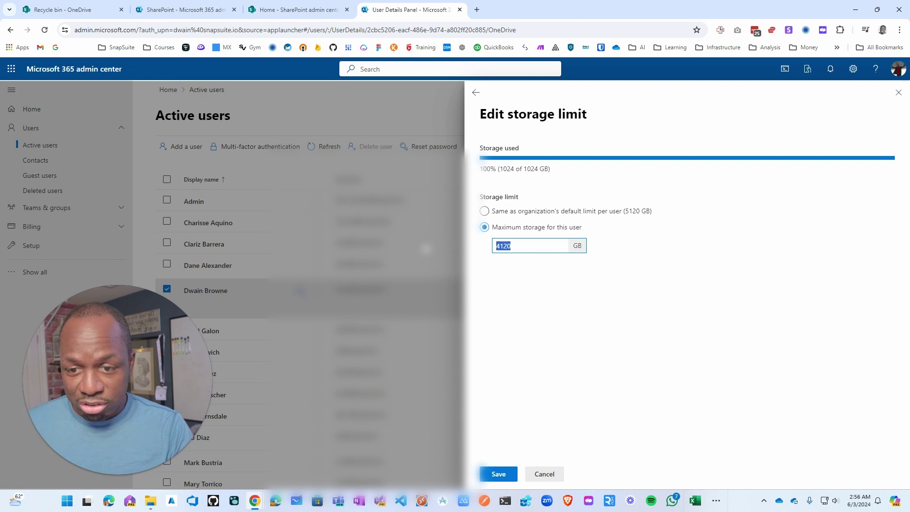
type("5120")
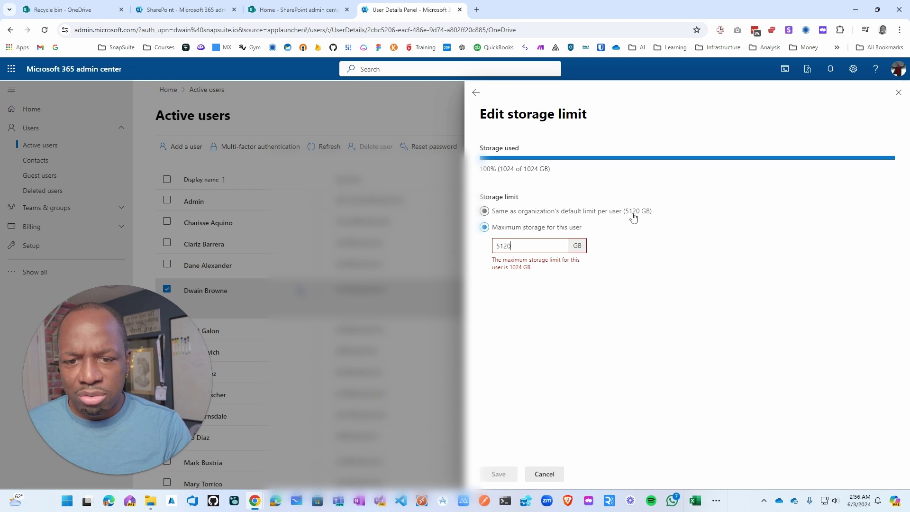
left_click(544, 474)
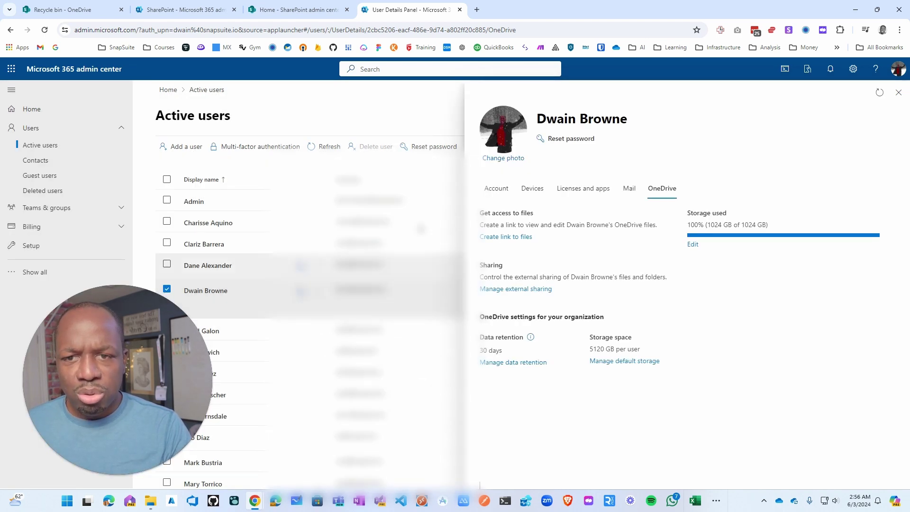
Reopen Storage Metrics via the OneDrive tray's Free up space link and maximize it.
left_click(855, 10)
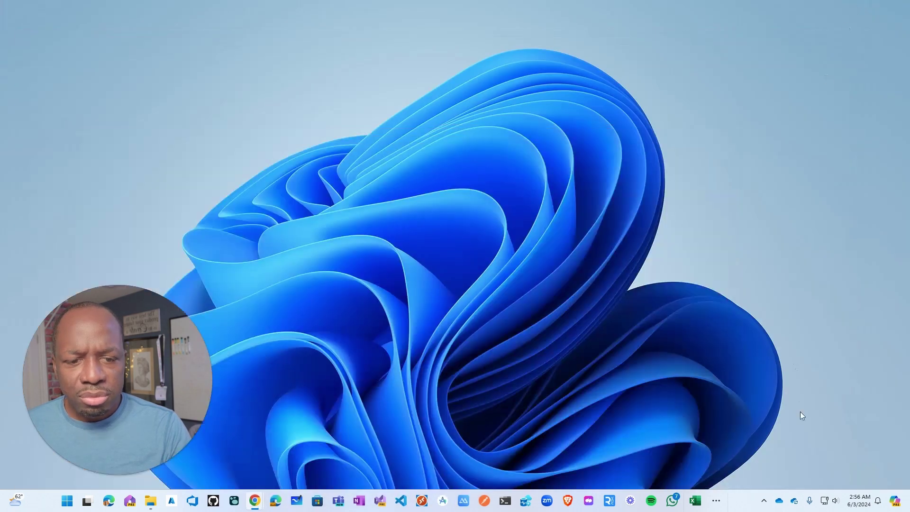
left_click(796, 501)
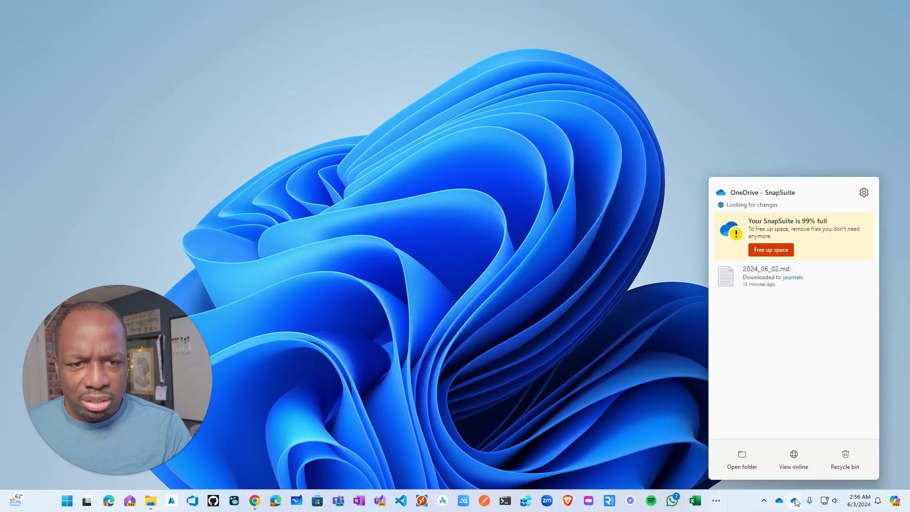
left_click(778, 250)
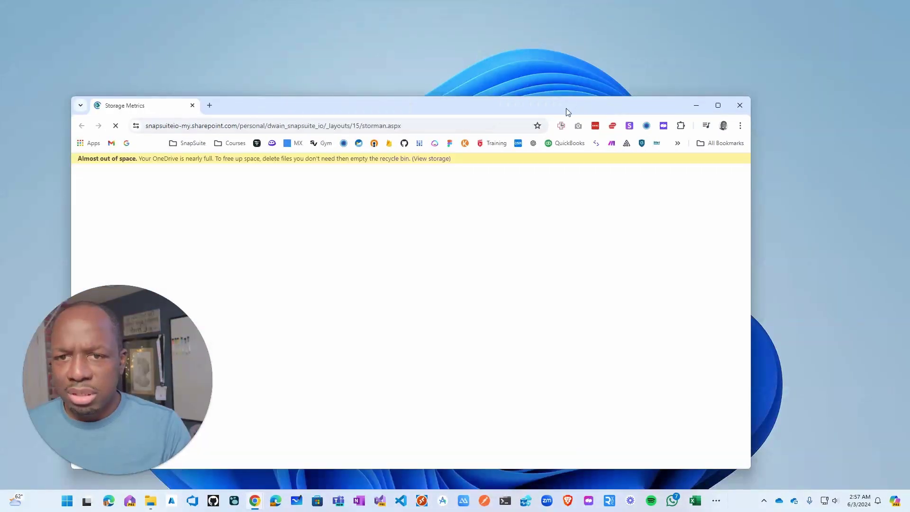
double_click(567, 112)
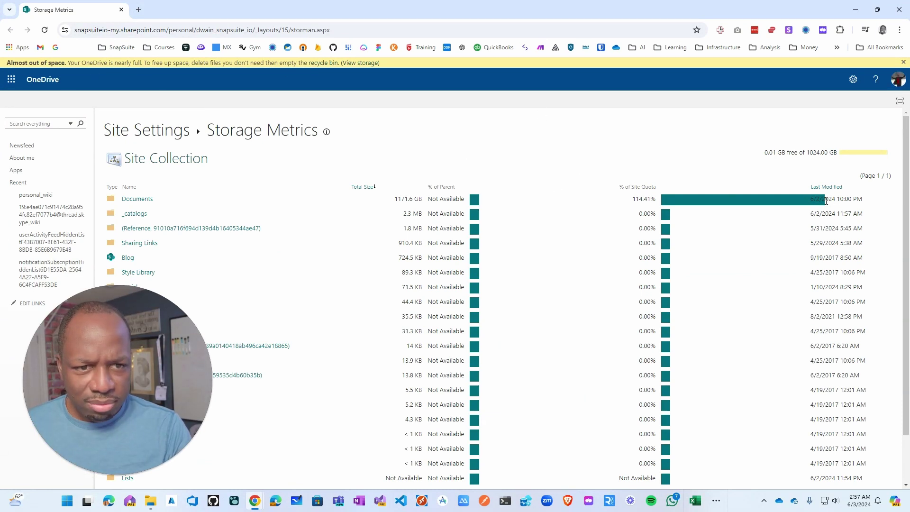
Review the Documents storage breakdown: 2021 folder at 503 GB (42.93%) of the 1024.00 GB quota.
left_click(143, 199)
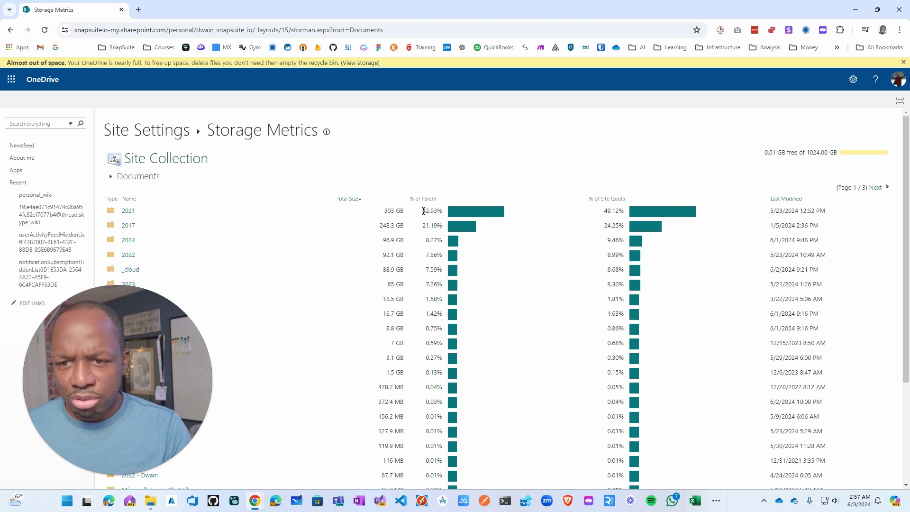
left_click_drag(423, 211, 448, 215)
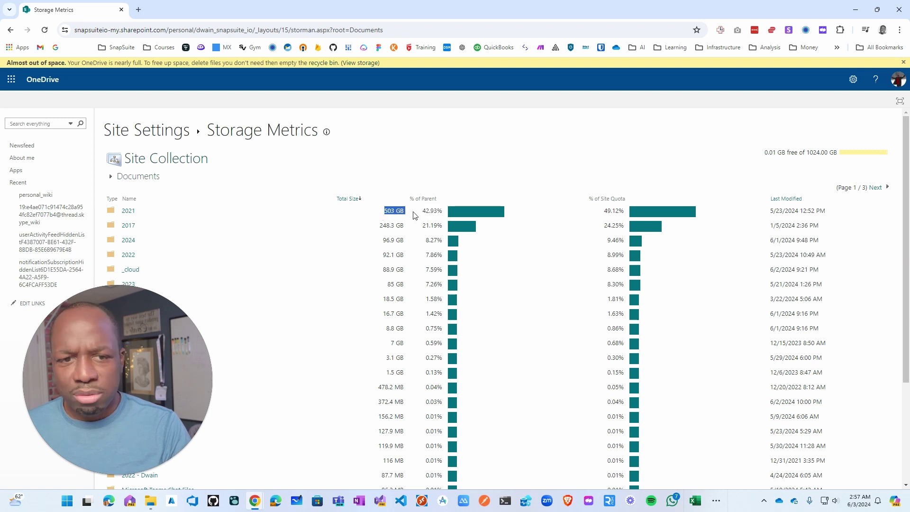
scroll(448, 359, "down", 3)
scroll(449, 358, "up", 3)
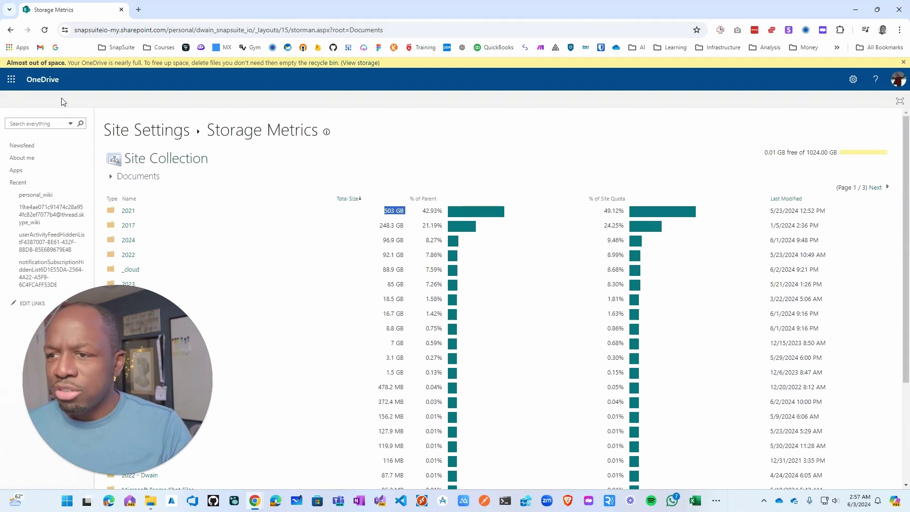
left_click(44, 30)
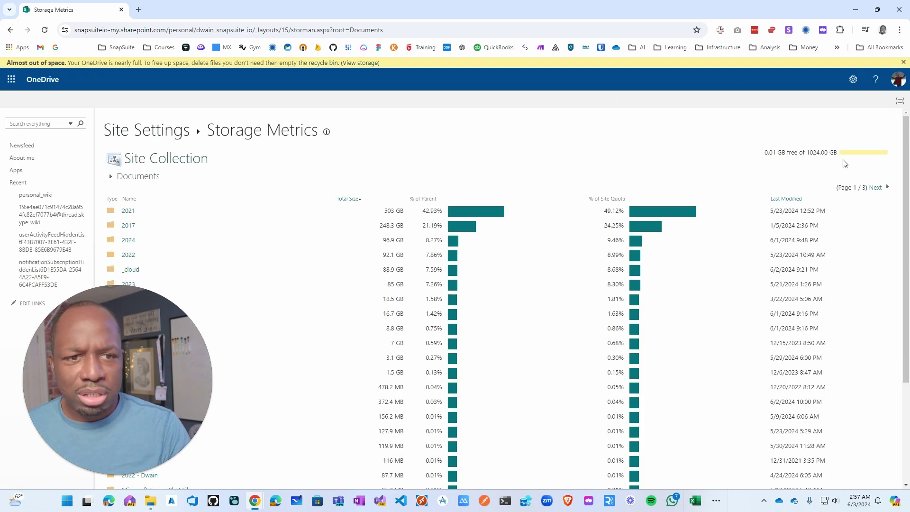
left_click_drag(818, 153, 843, 153)
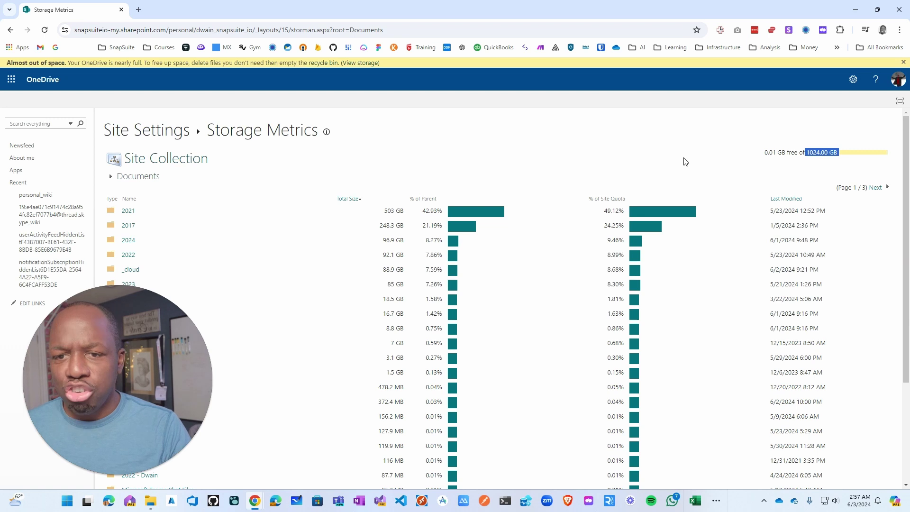
Minimize Chrome and, in the SnapSuite OneDrive folder, confirm the 2021 folder is 495 GB.
left_click(900, 9)
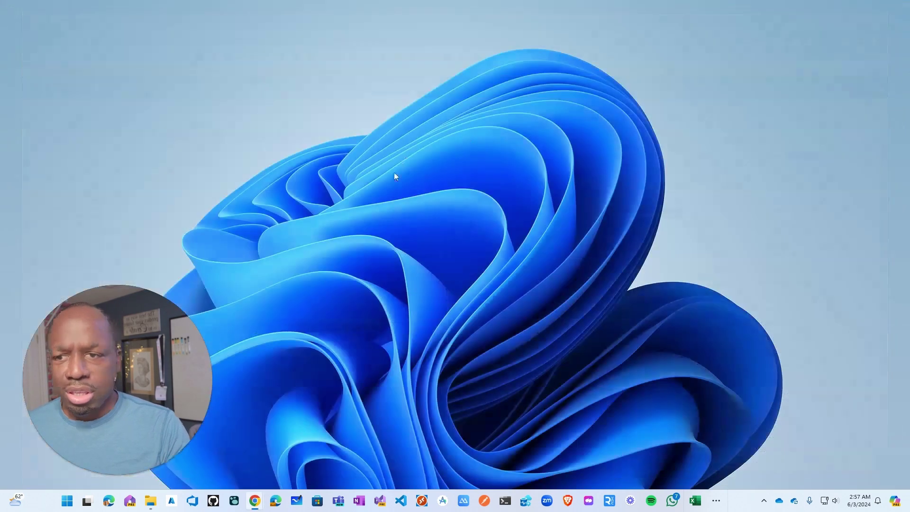
left_click(151, 501)
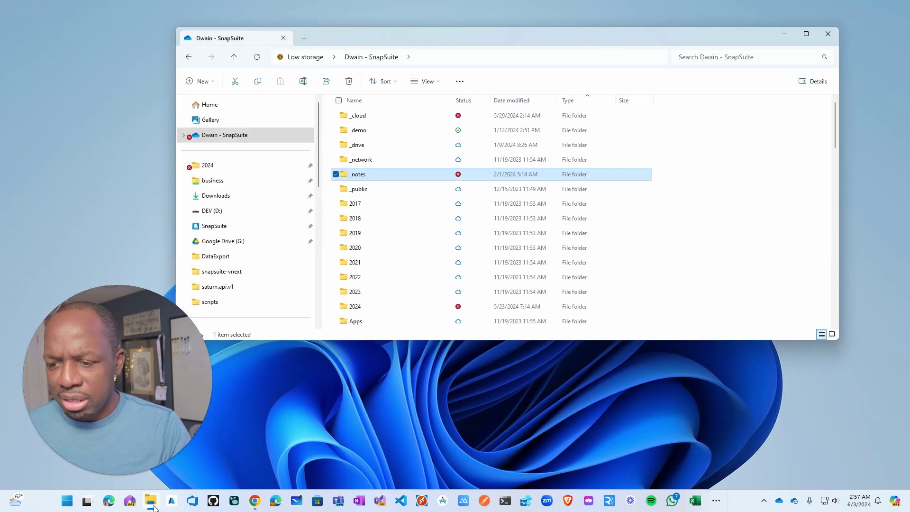
left_click(203, 139)
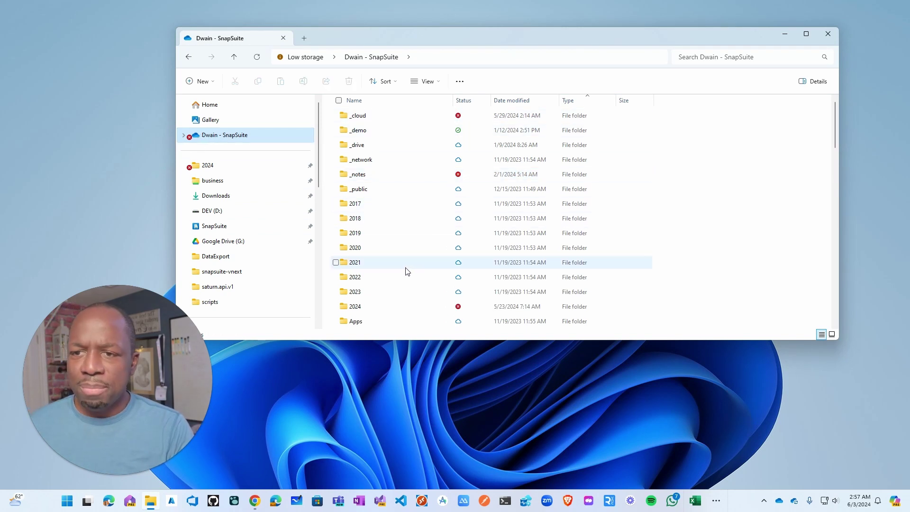
mouse_move(406, 271)
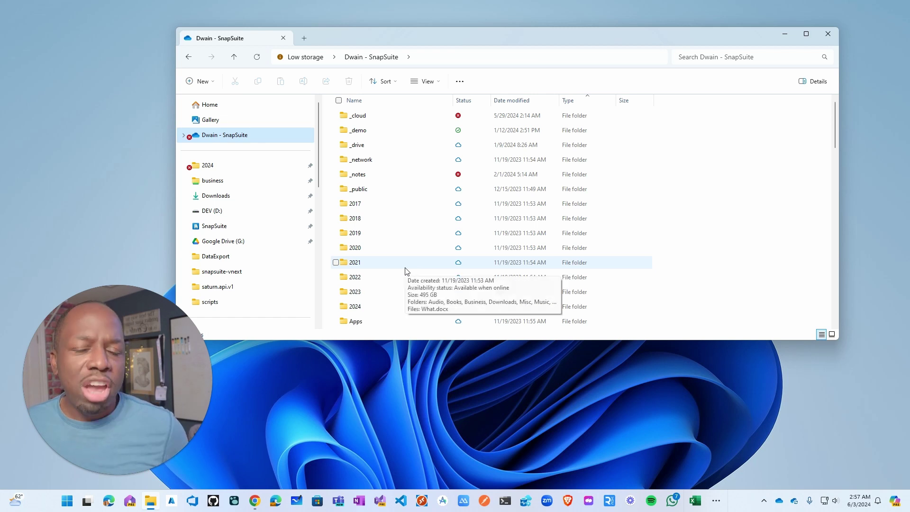